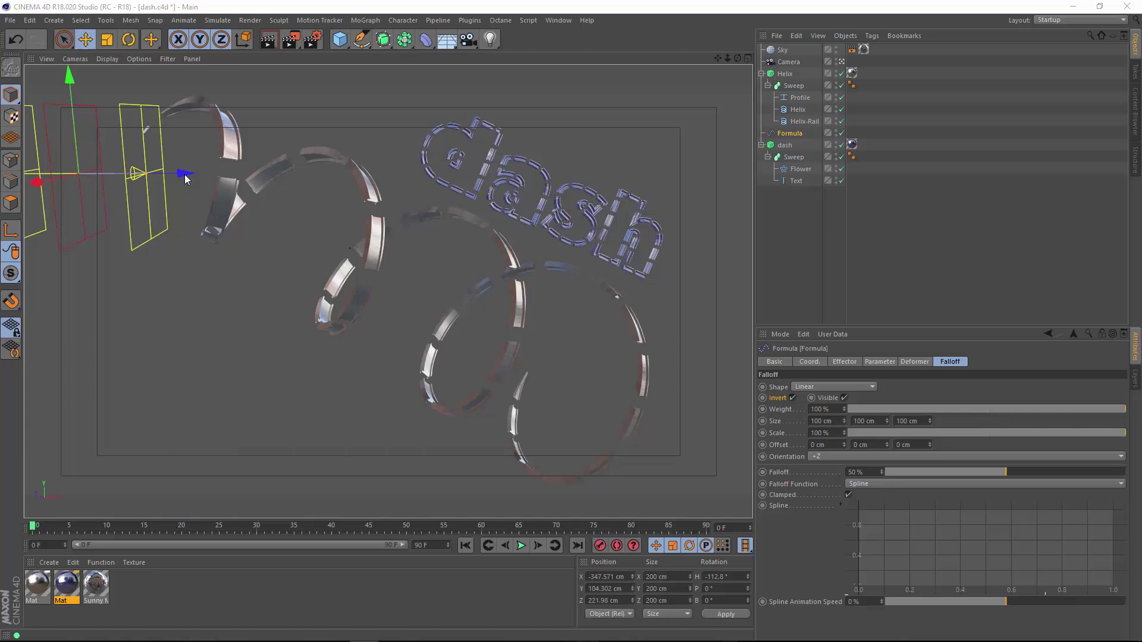
Step: Move the Formula effector along Z to X −342.406 cm, breaking most of the helix into dashes
left_click_drag(185, 178, 190, 287)
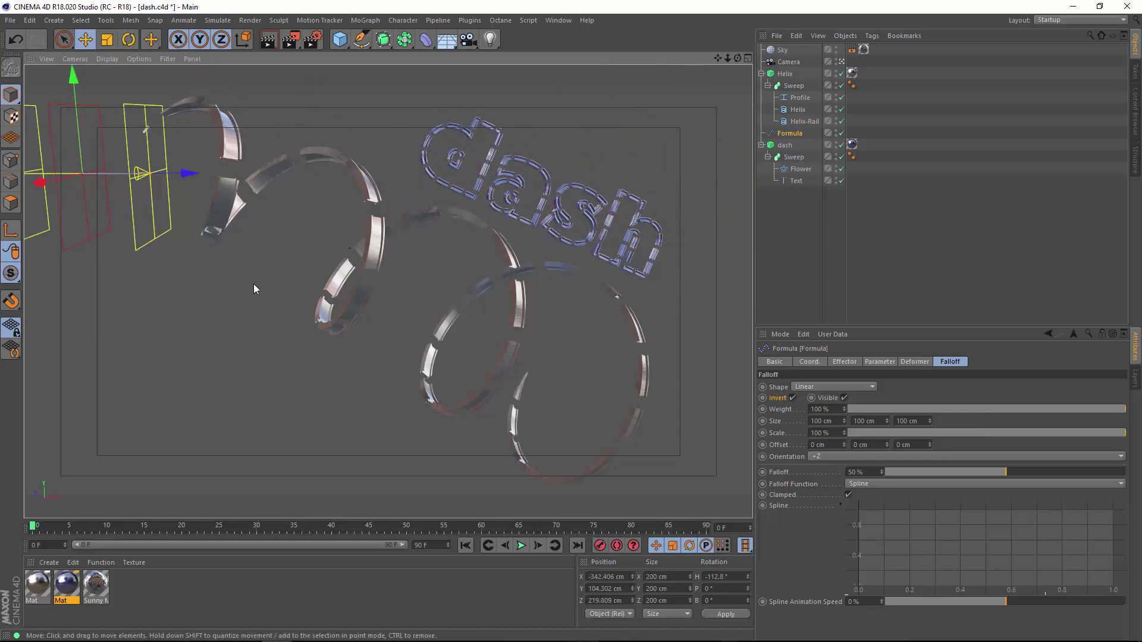
Step: Disable the Helix and select the dash text sweep
left_click(768, 165)
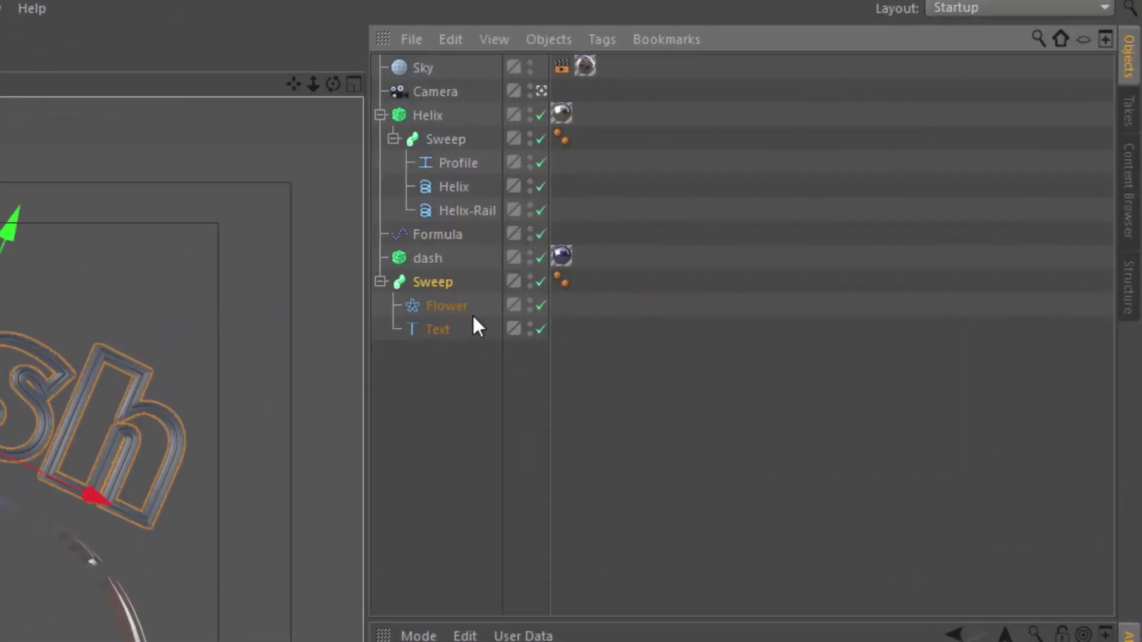
left_click(544, 115)
left_click_drag(444, 129, 437, 227)
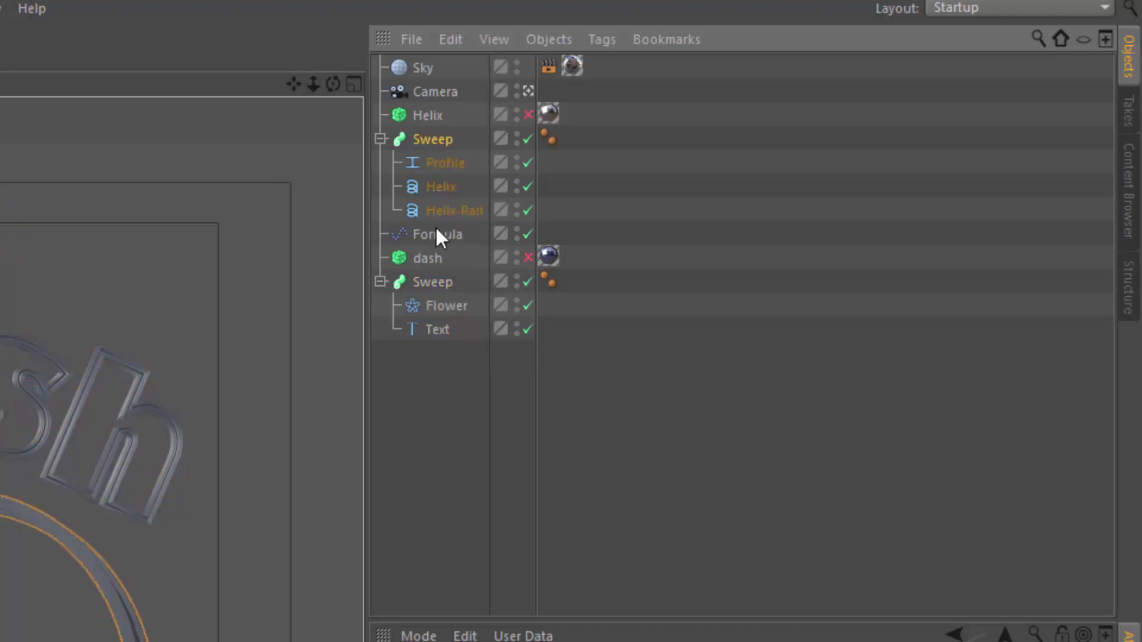
left_click(441, 283)
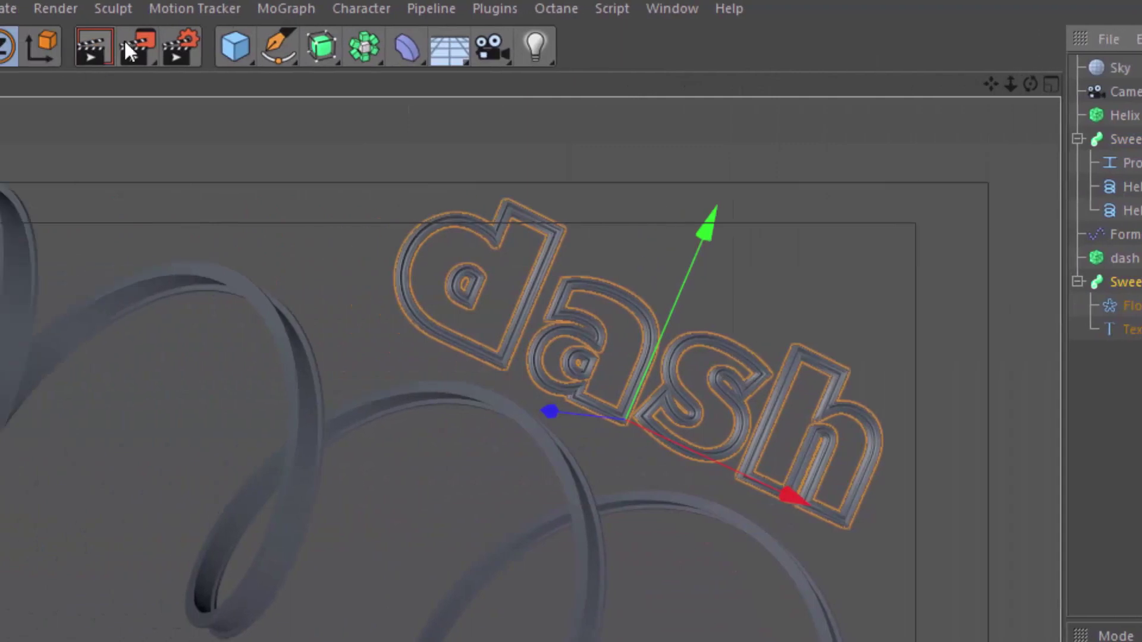
Step: Add a MoGraph Voronoi Fracture and parent the dash text sweep under it
left_click(166, 10)
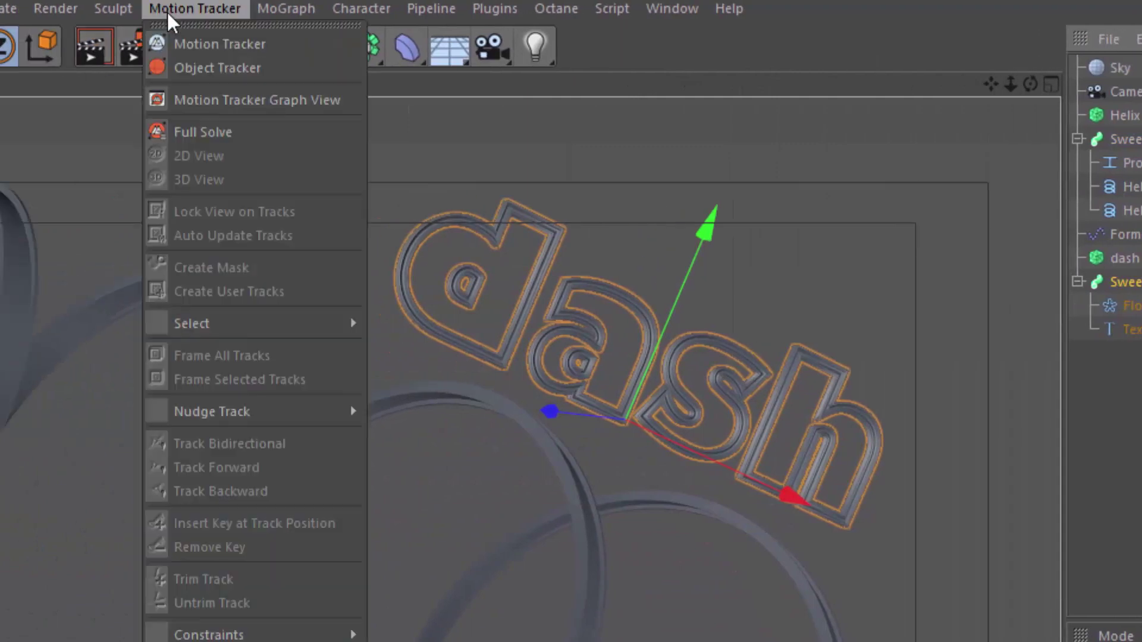
mouse_move(279, 9)
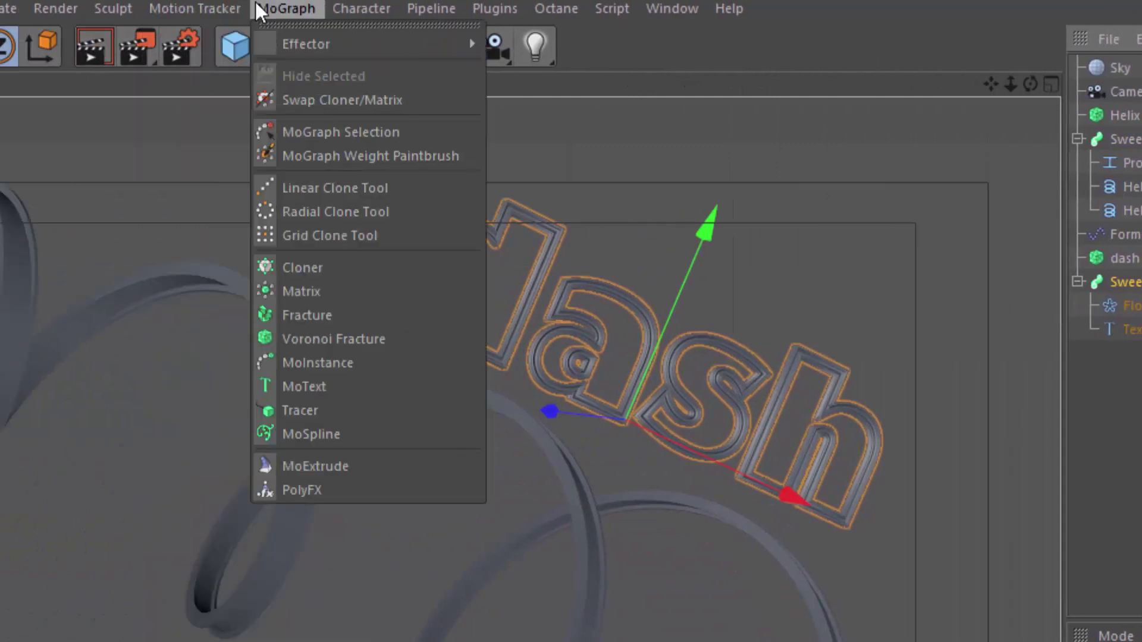
left_click(325, 339)
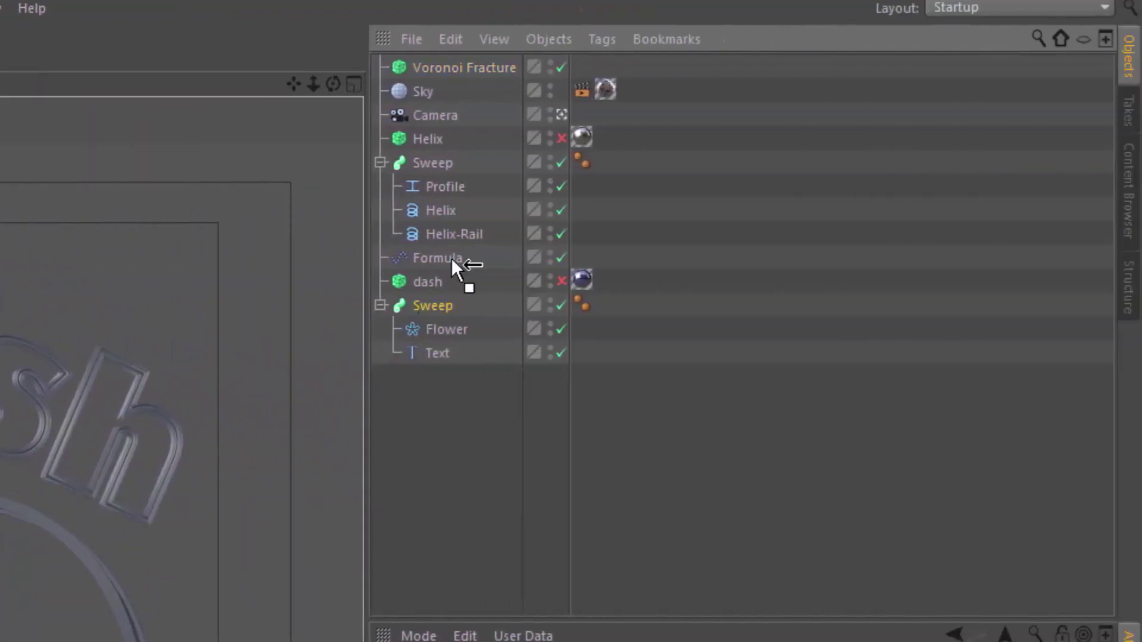
left_click_drag(446, 62, 449, 64)
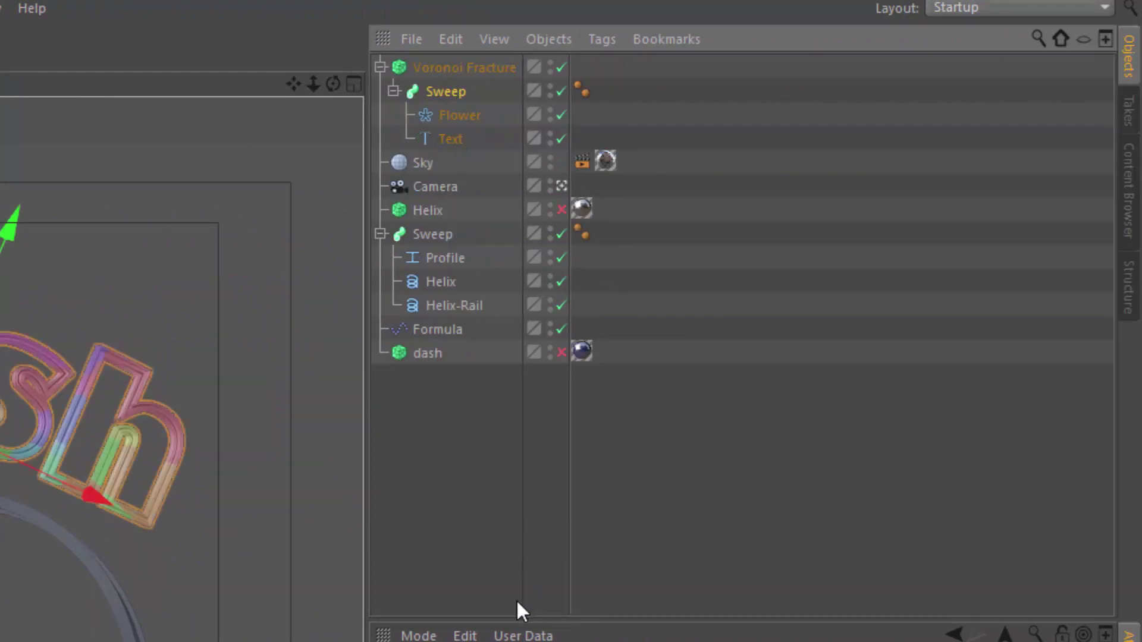
left_click(477, 66)
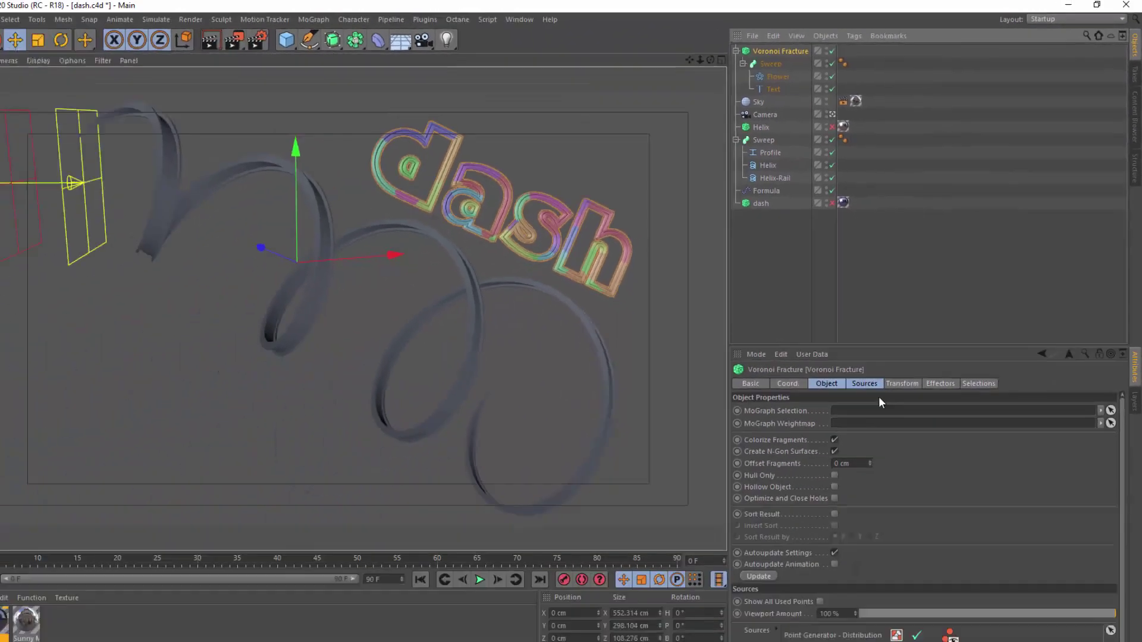
Step: Replace the default Point Generator - Distribution source with the Text spline
left_click(867, 384)
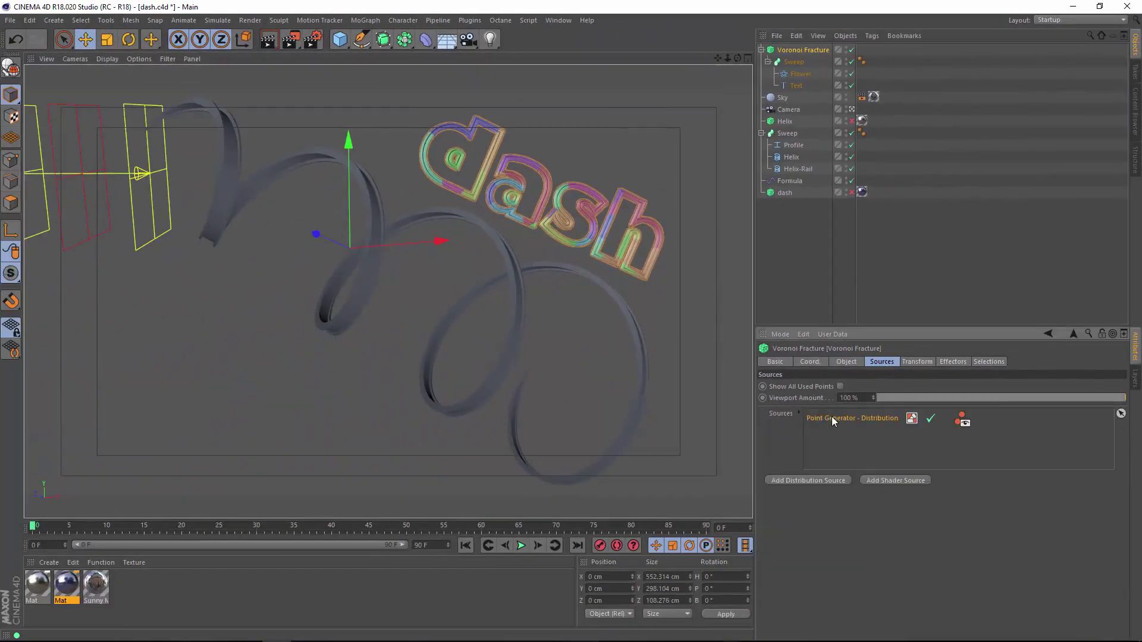
left_click(810, 442)
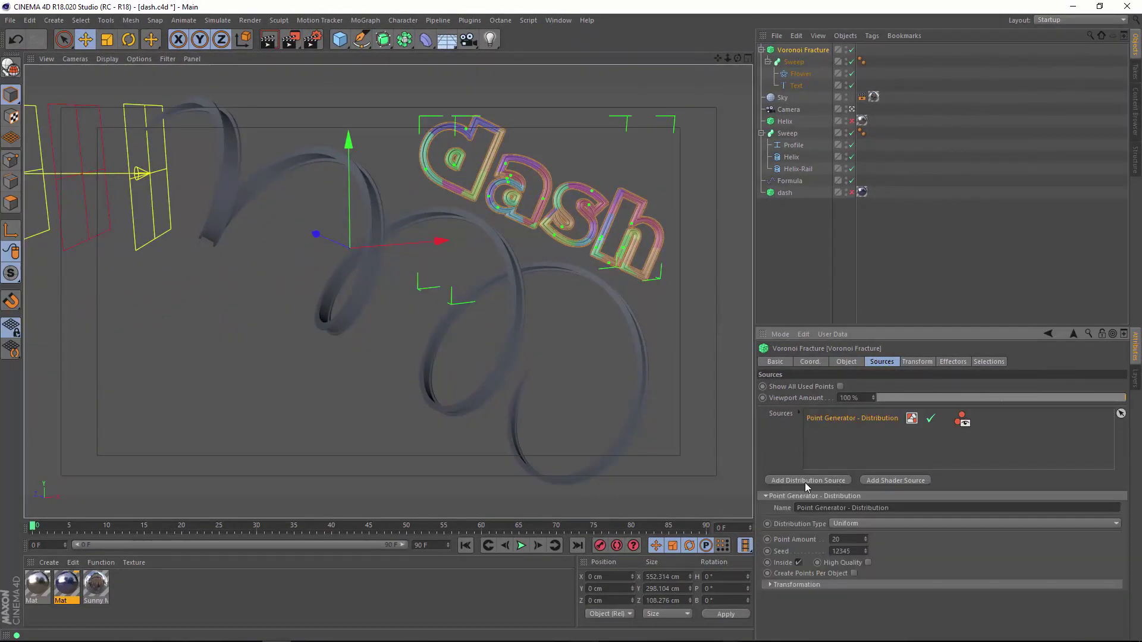
key("Delete")
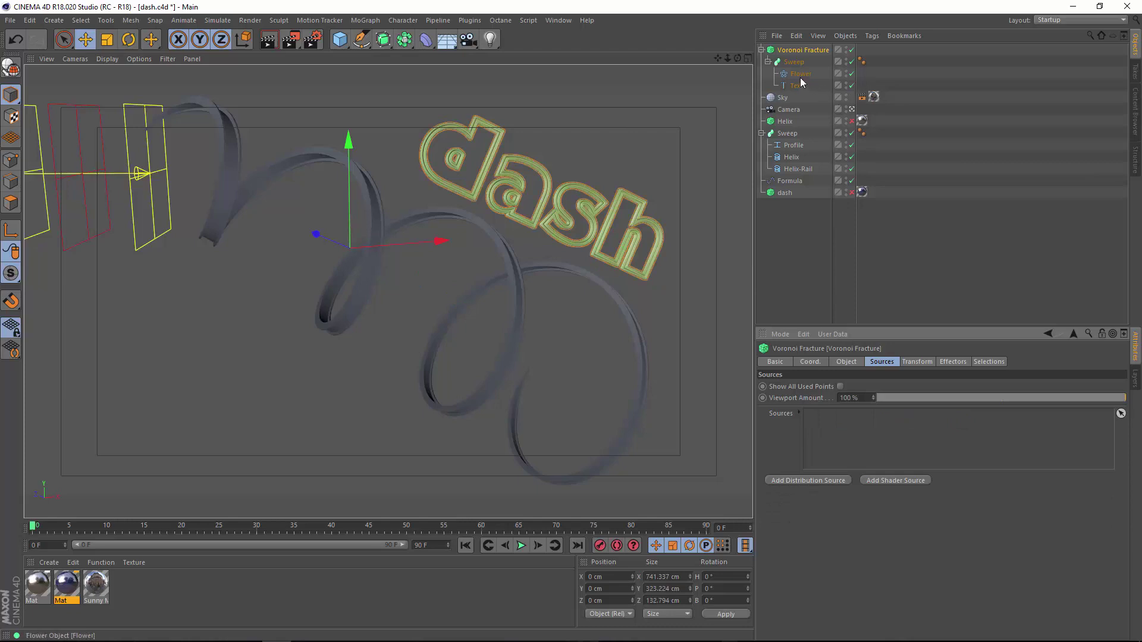
left_click_drag(797, 86, 866, 430)
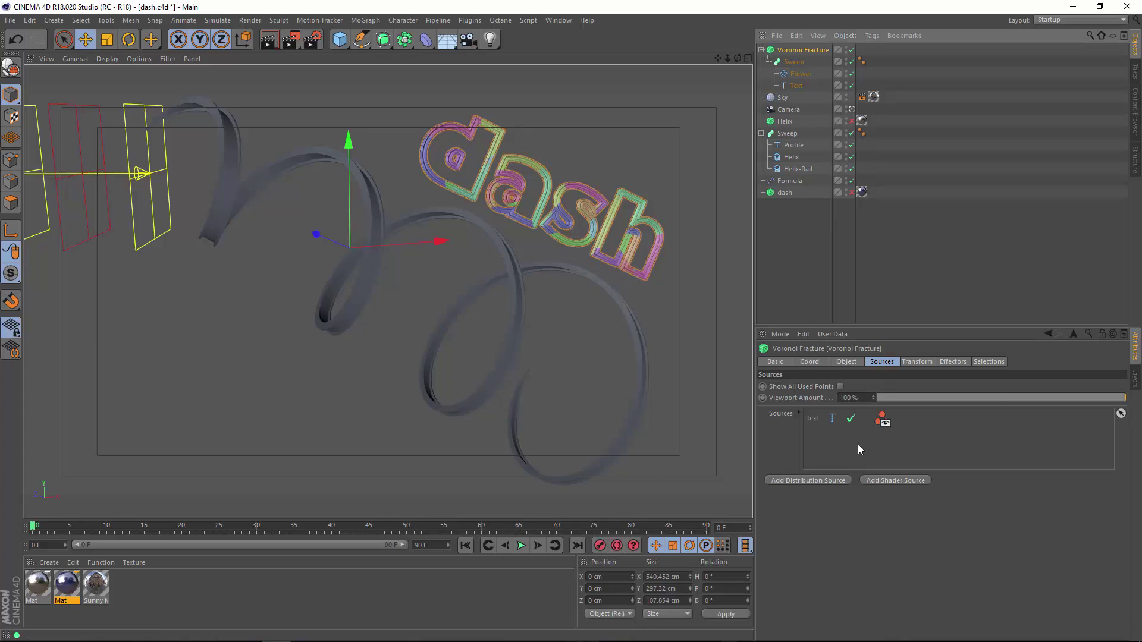
Step: Give the Text source Even distribution with a Point Amount of 150
left_click(812, 419)
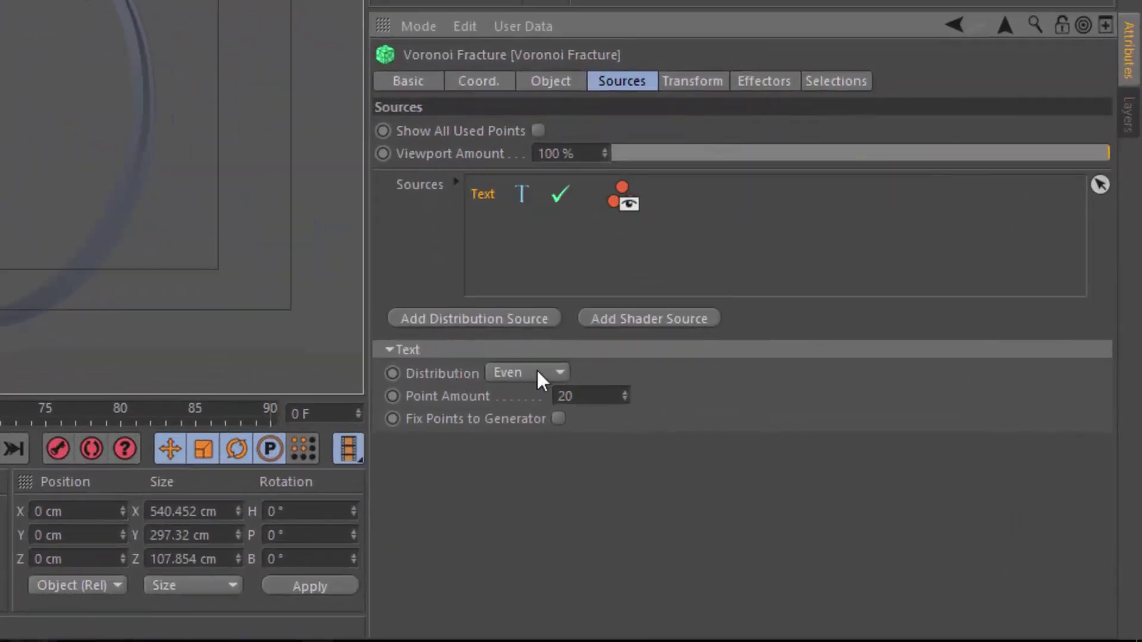
left_click(539, 373)
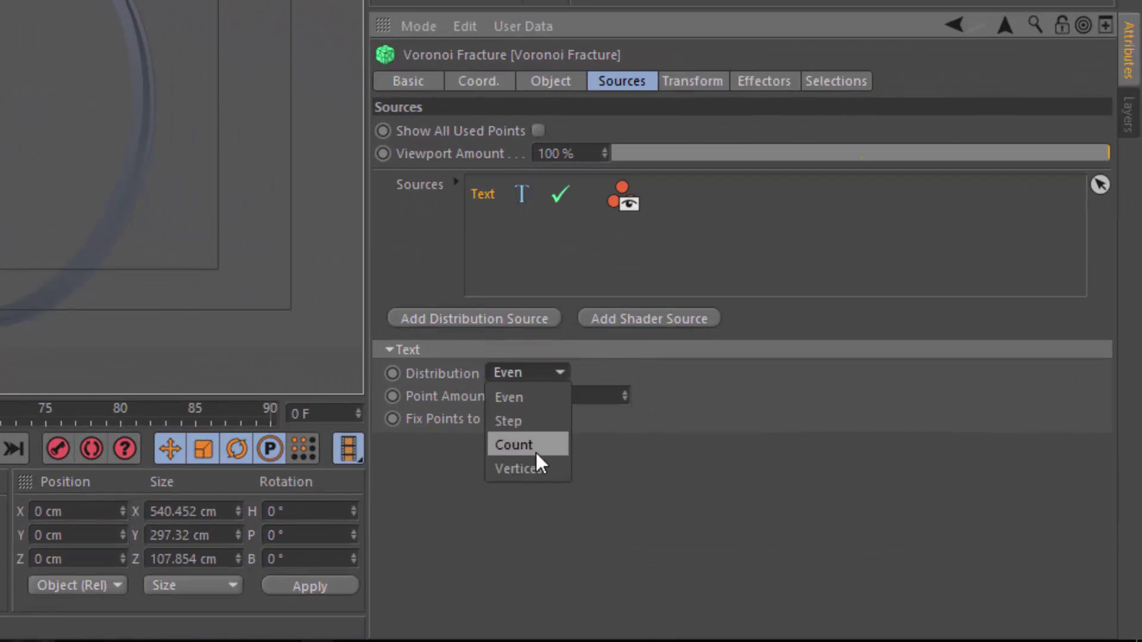
left_click(621, 469)
left_click(565, 395)
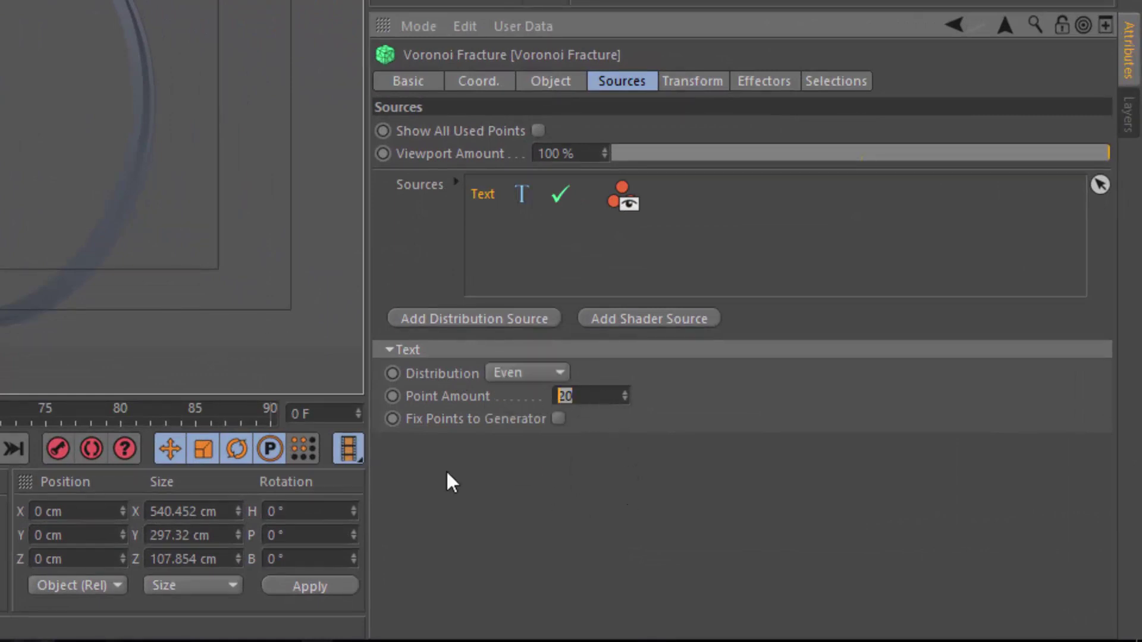
type("150")
key("Return")
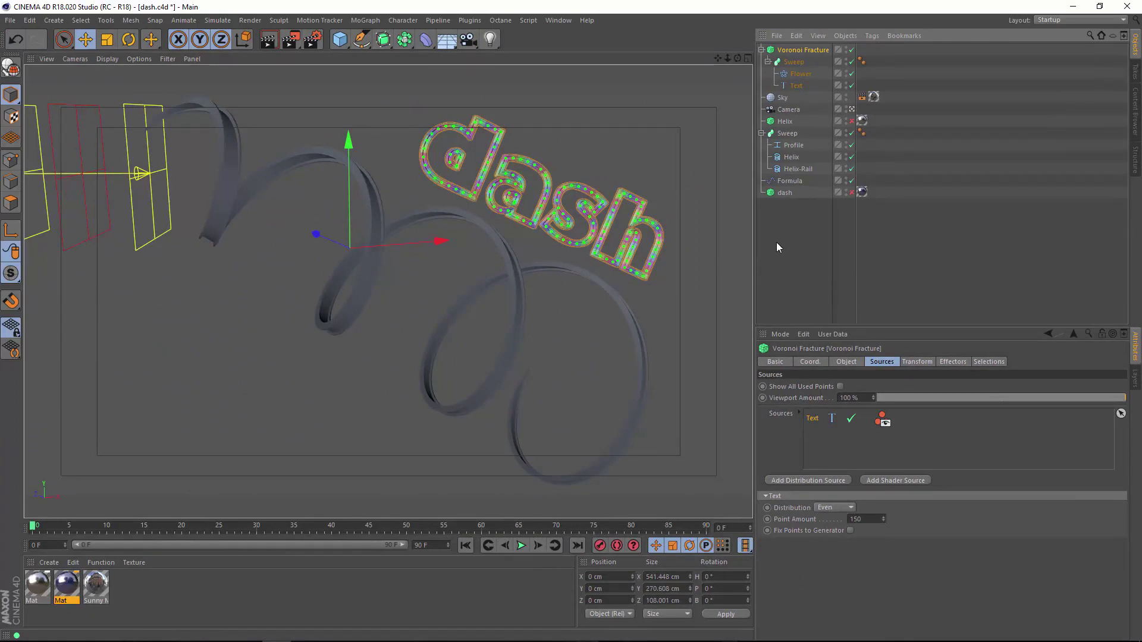
Step: Set the Formula effector to mod(id;4) = 0 with uniform Scale −1
left_click(785, 181)
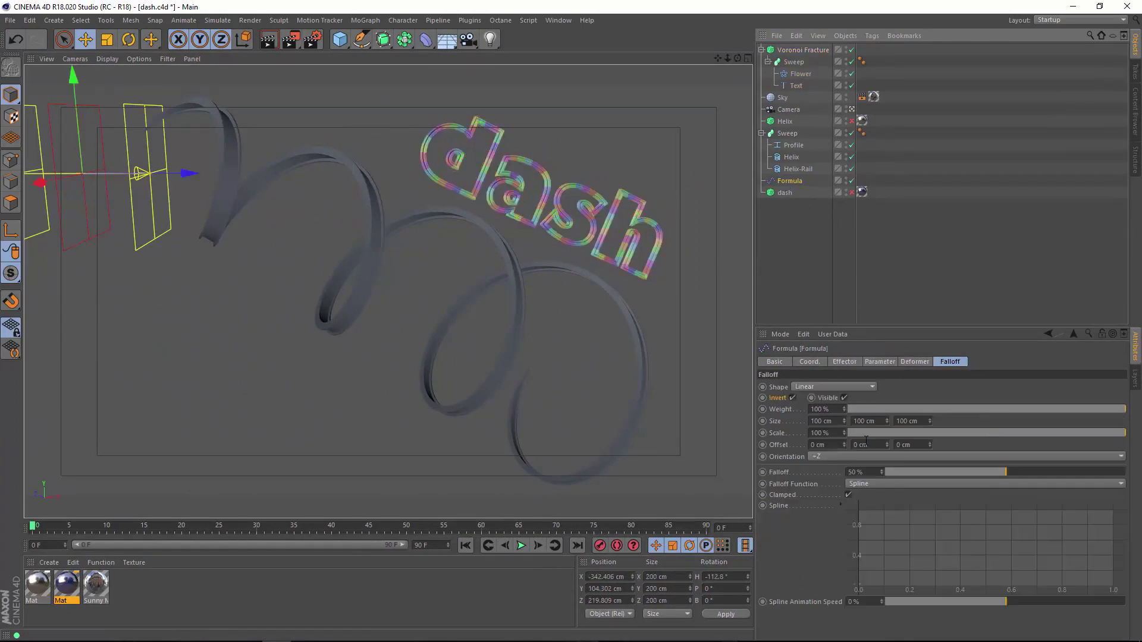
left_click(843, 362)
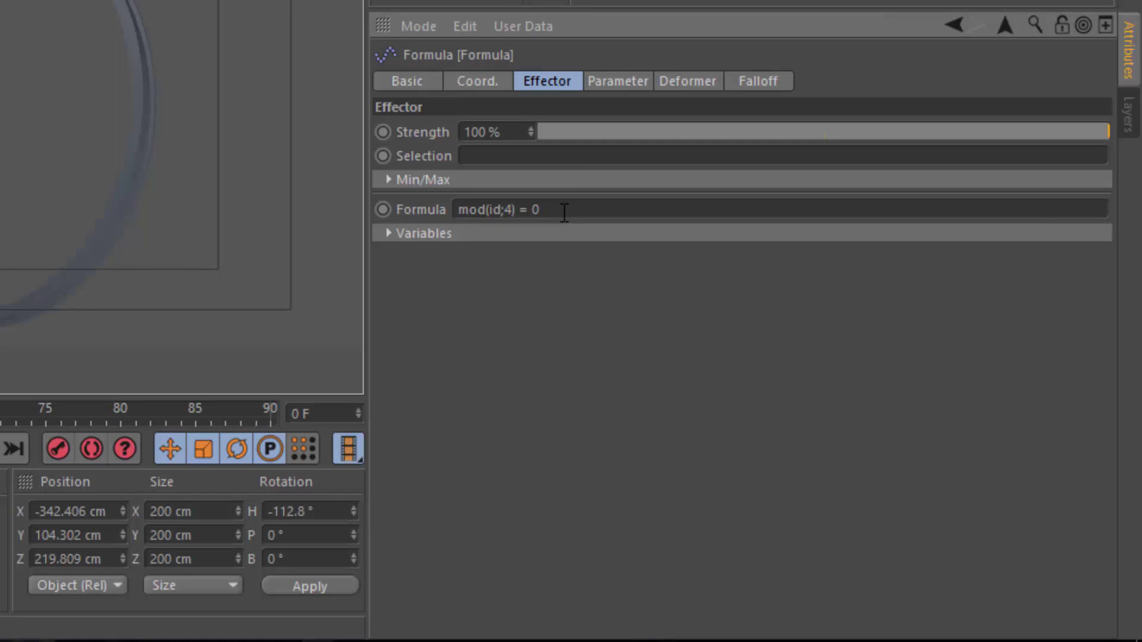
left_click(615, 84)
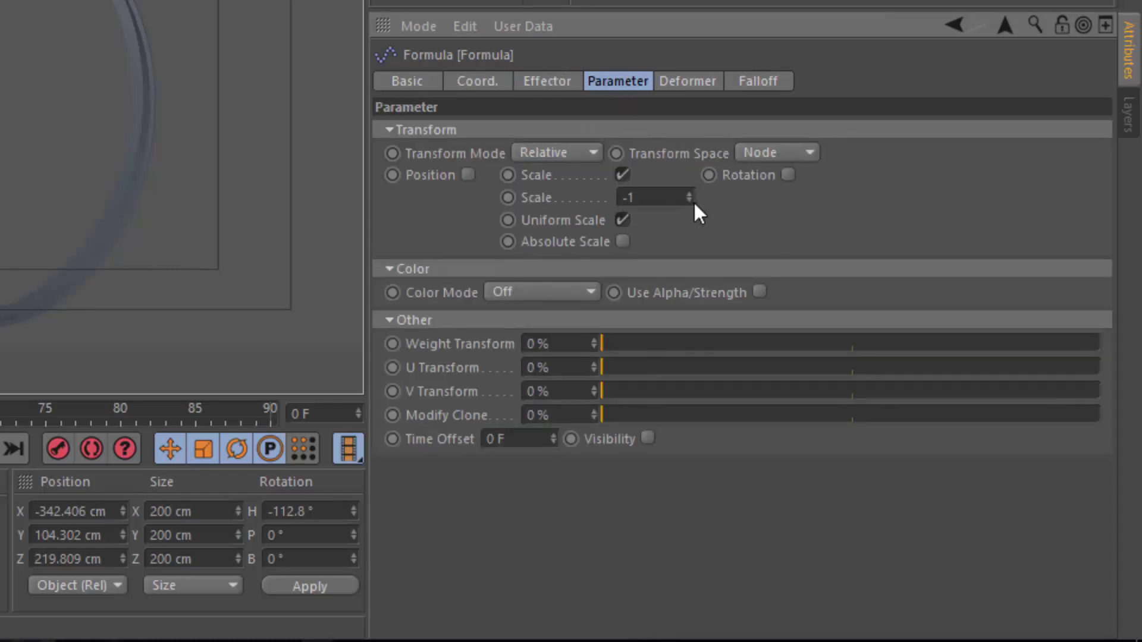
left_click(547, 81)
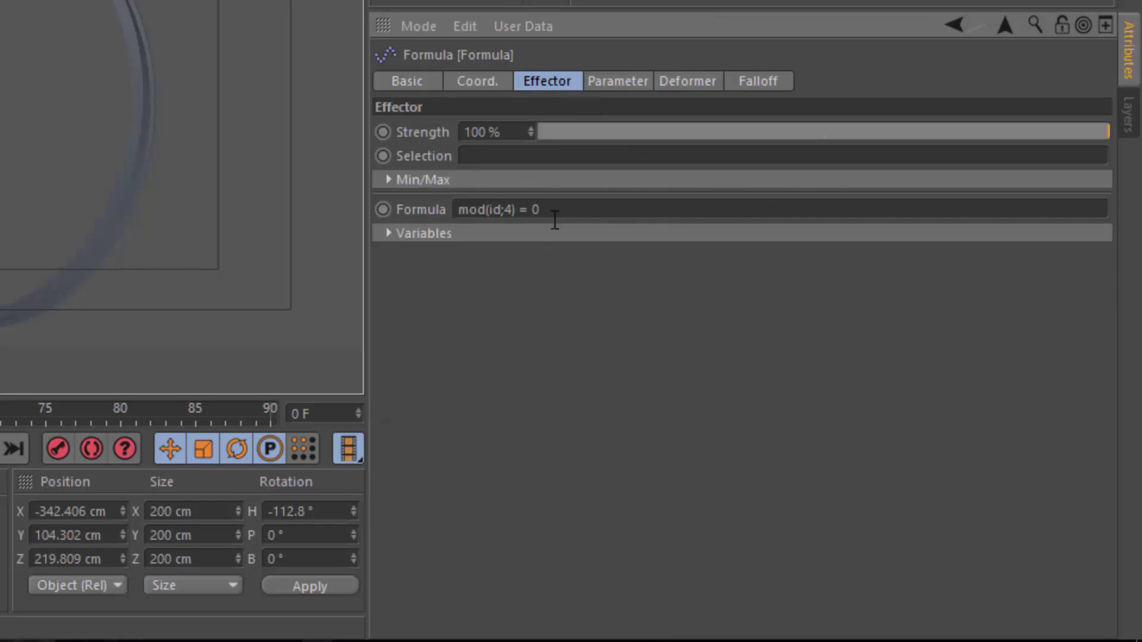
left_click(618, 82)
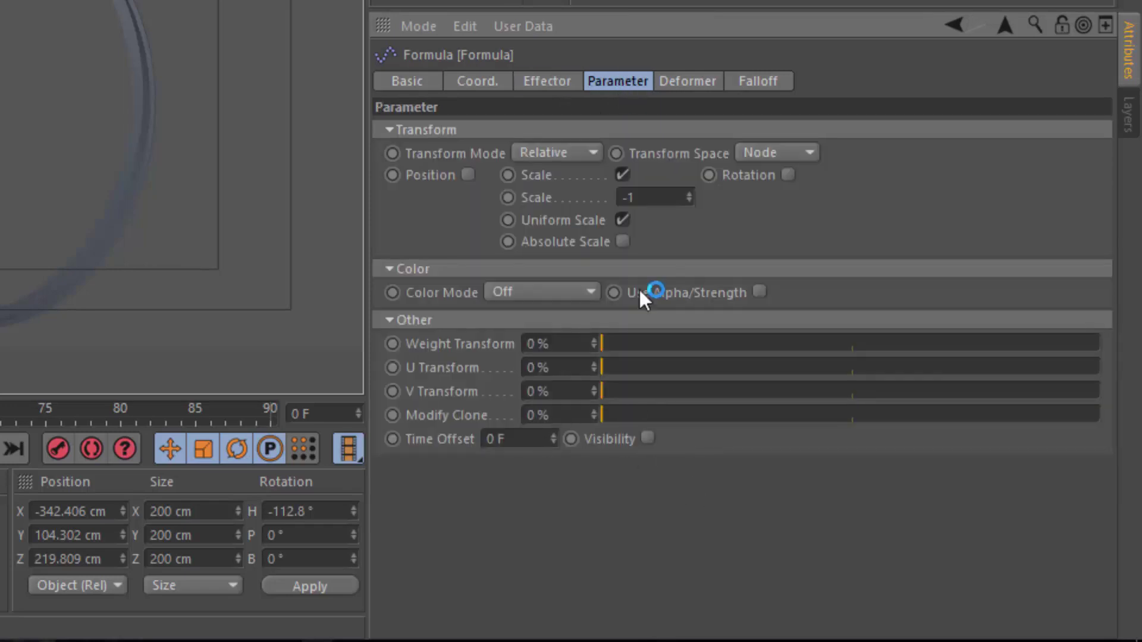
left_click(547, 81)
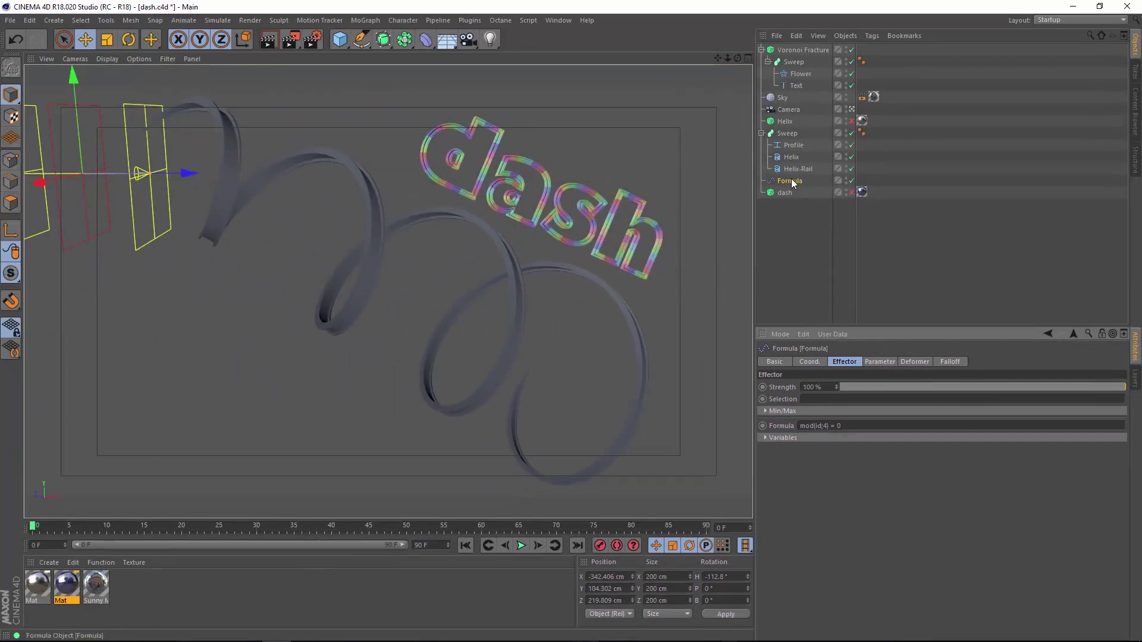
Step: Add Formula to the fracture's effectors and move it to X −326.093 cm, Z 213.793 cm
left_click(804, 49)
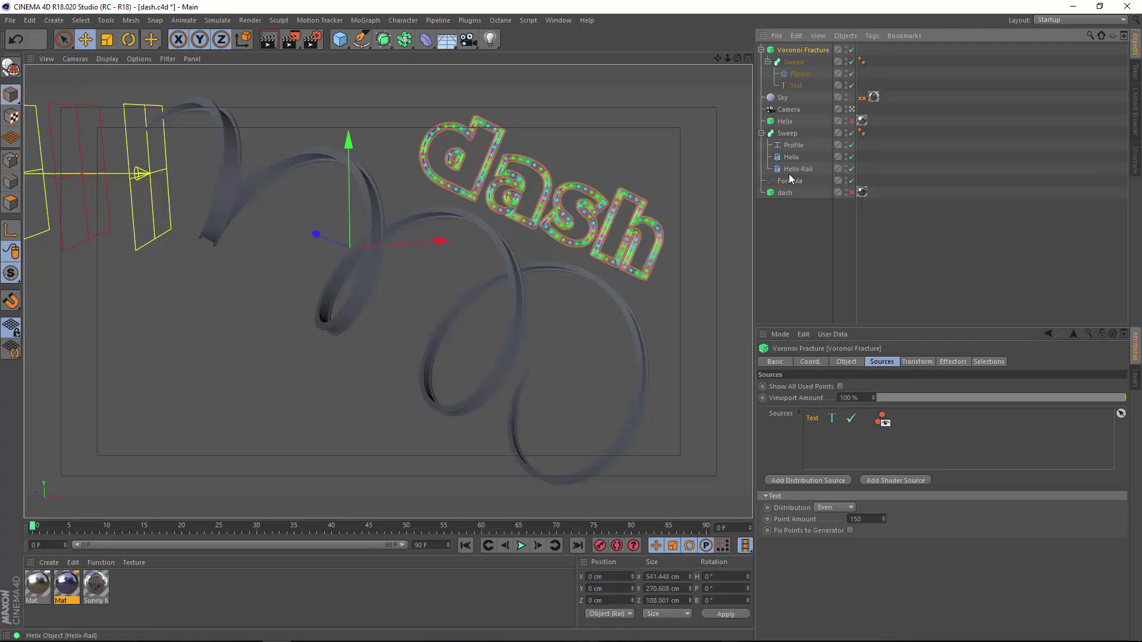
left_click_drag(789, 181, 918, 414)
left_click(893, 267)
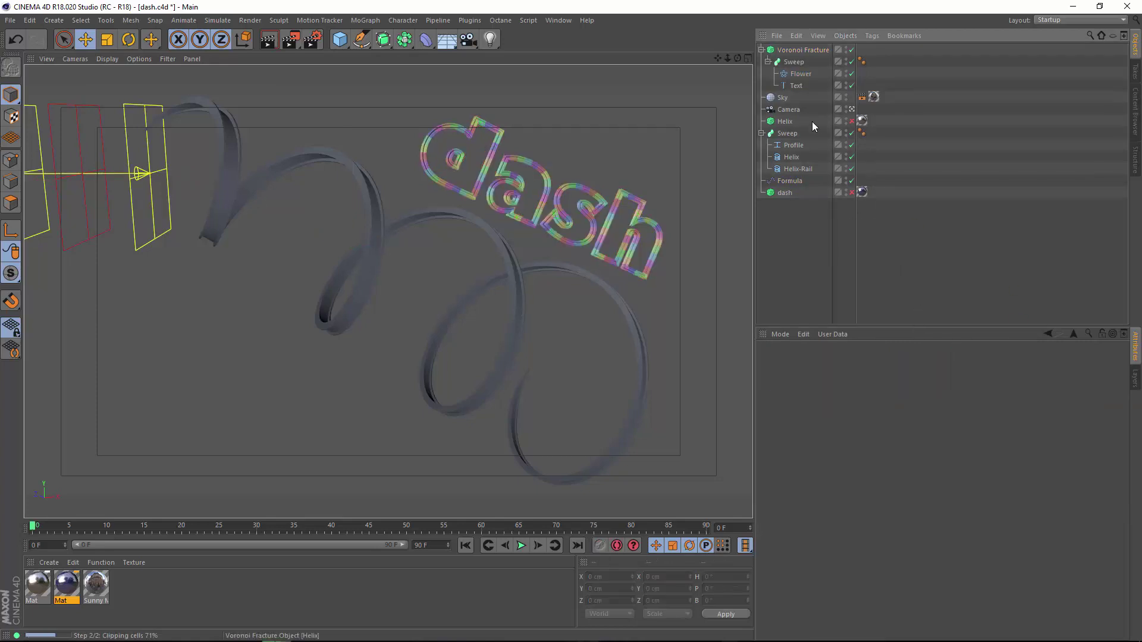
left_click(803, 49)
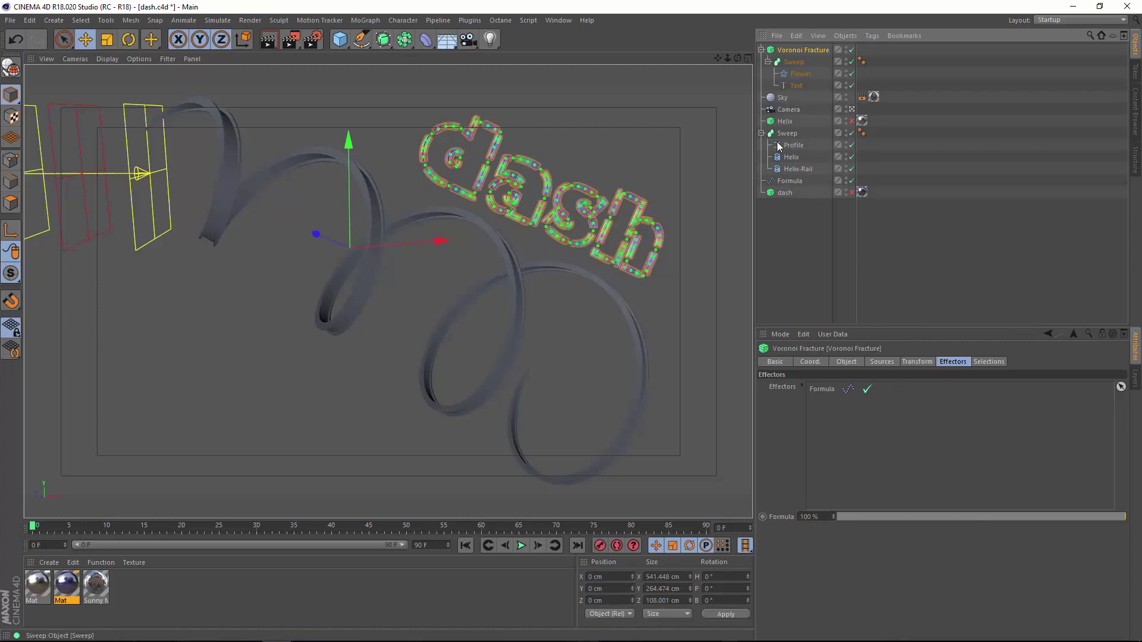
left_click(788, 181)
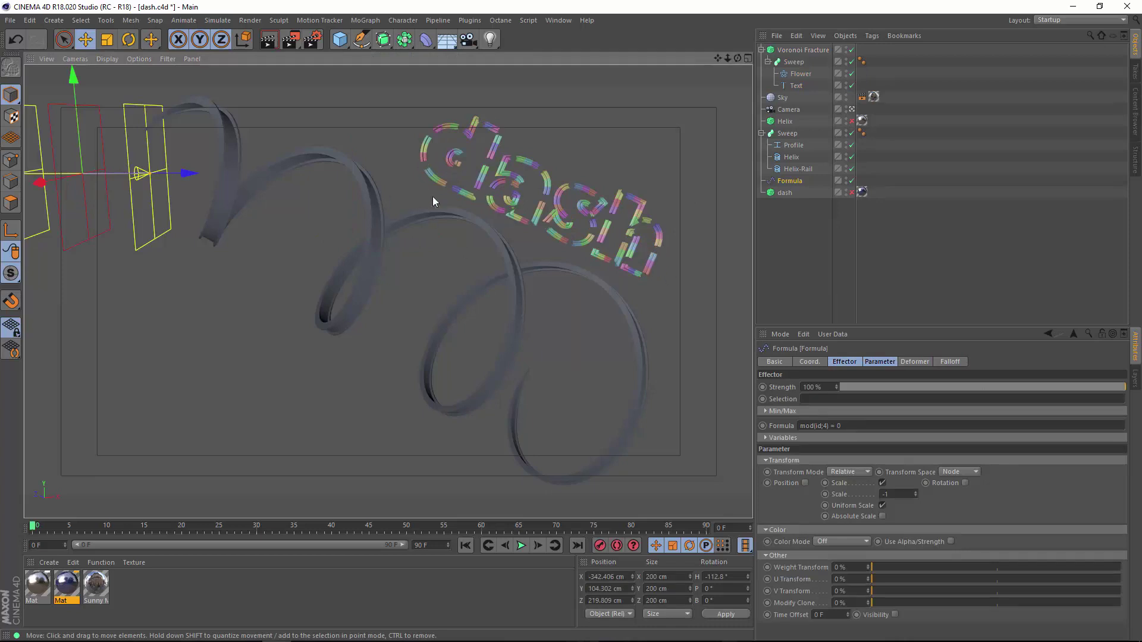
left_click_drag(189, 173, 196, 249)
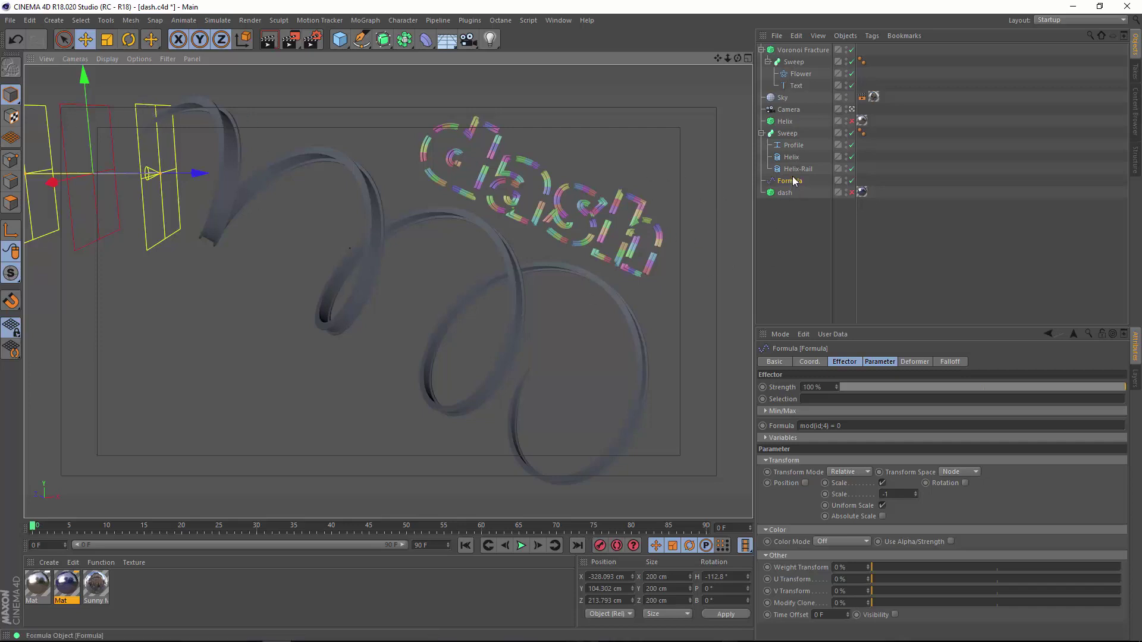
Step: Wrap the helix sweep in a new Voronoi Fracture
left_click(787, 133)
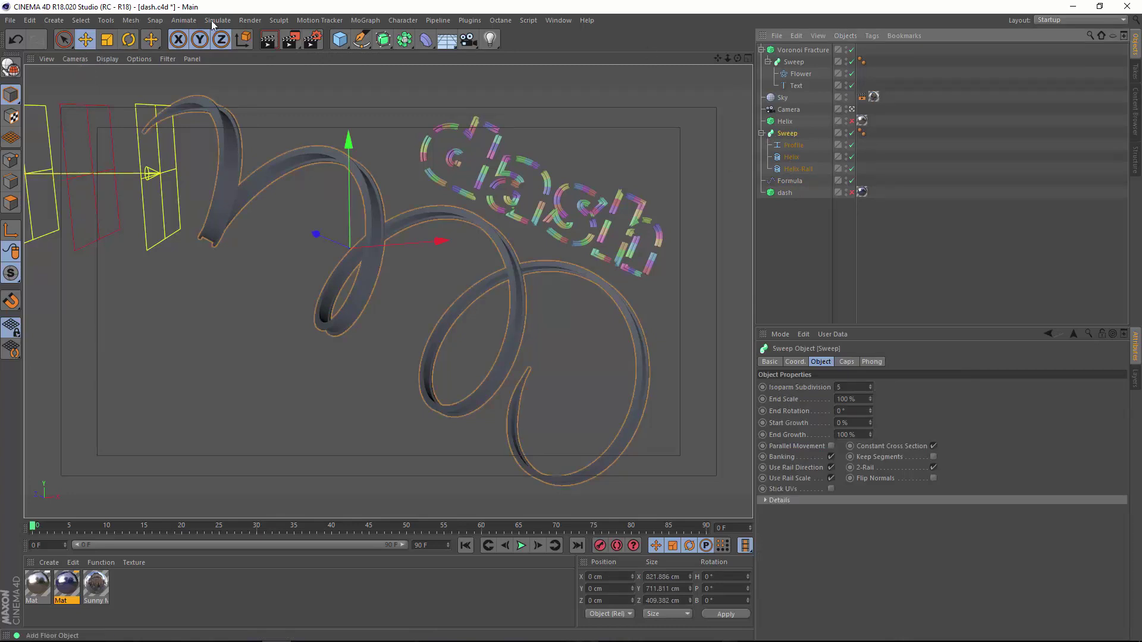
left_click(365, 20)
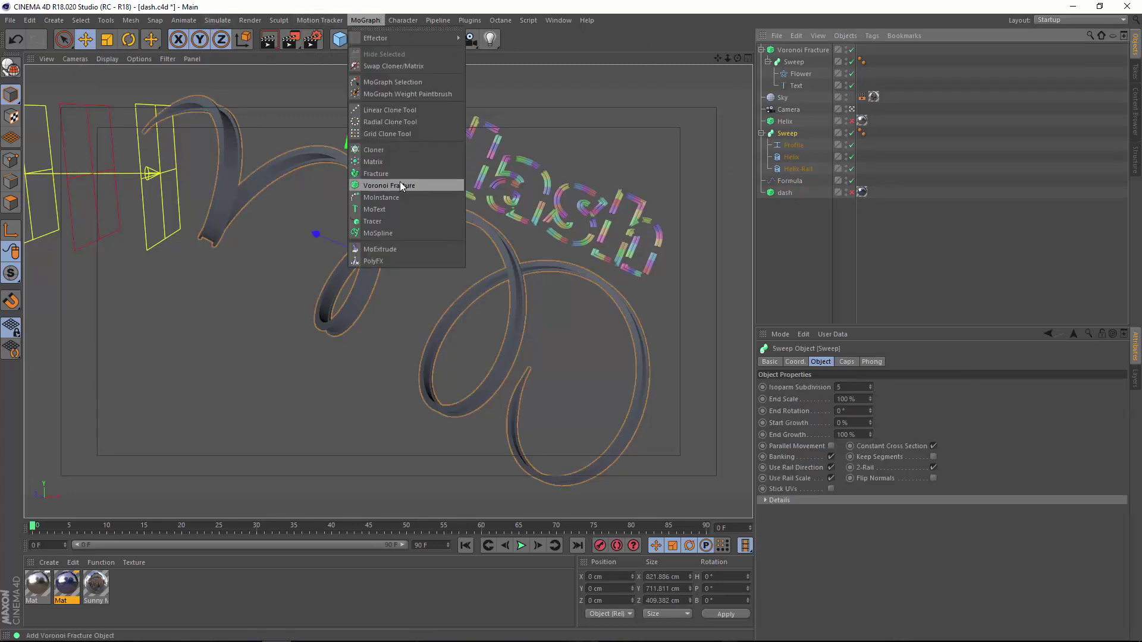
left_click(390, 185)
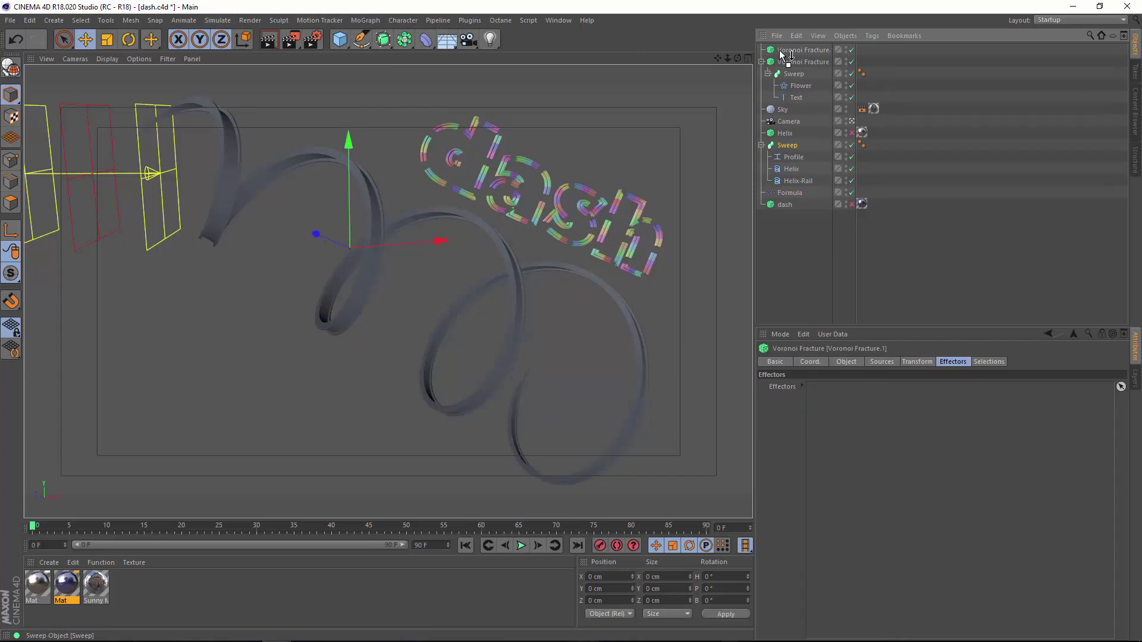
left_click_drag(784, 54, 786, 52)
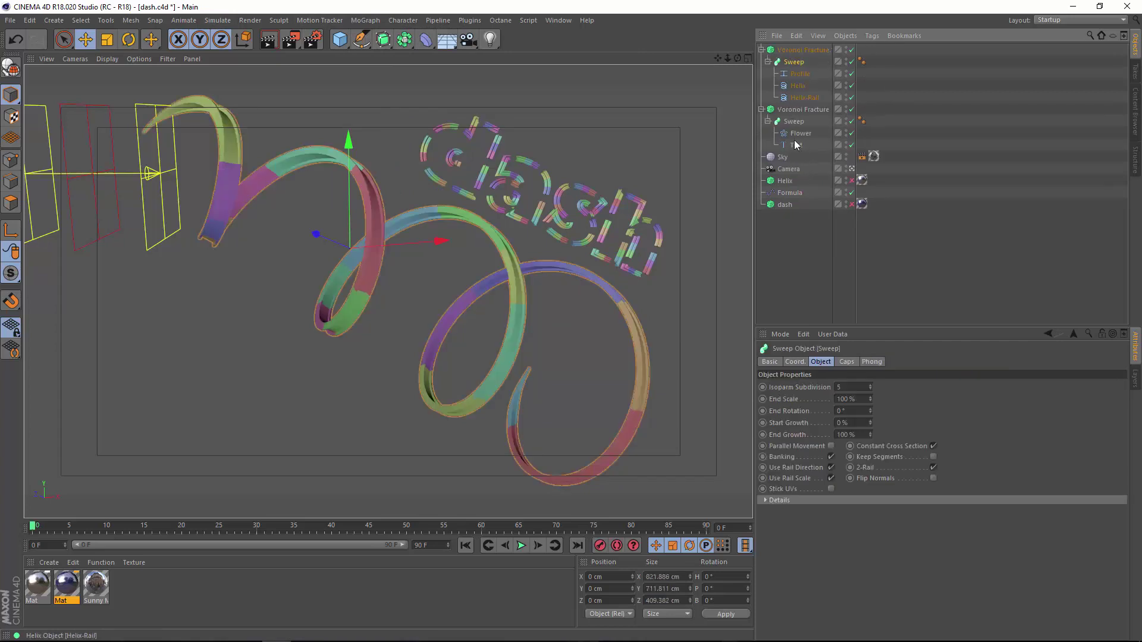
Step: Delete Voronoi Fracture.1's default Point Generator - Distribution source
left_click(796, 87)
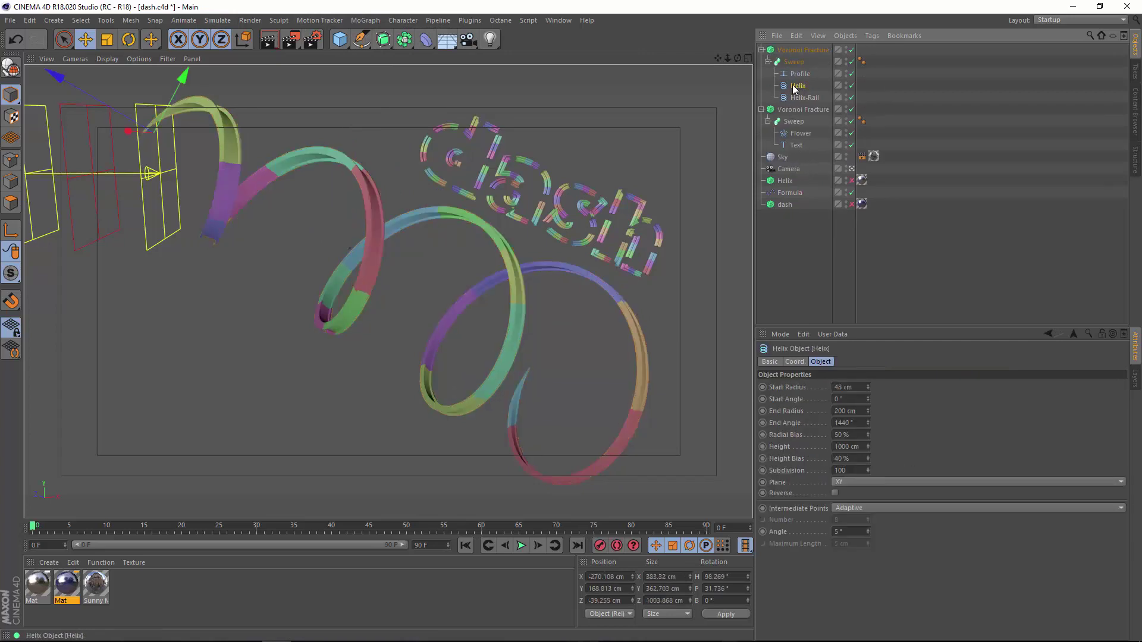
left_click(803, 49)
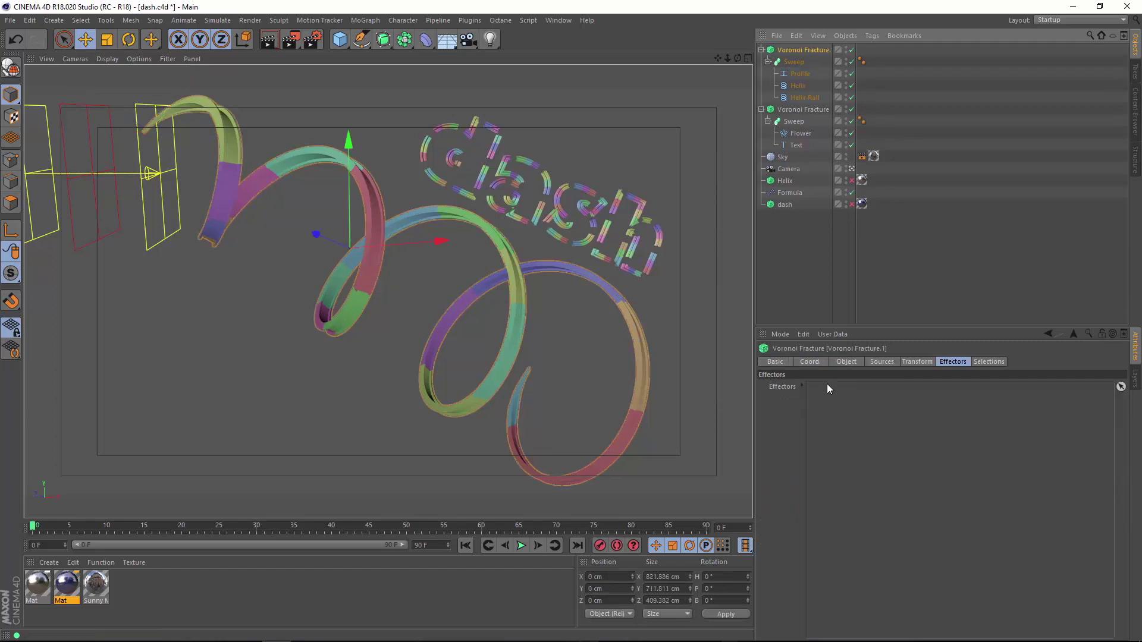
left_click(879, 364)
left_click(848, 419)
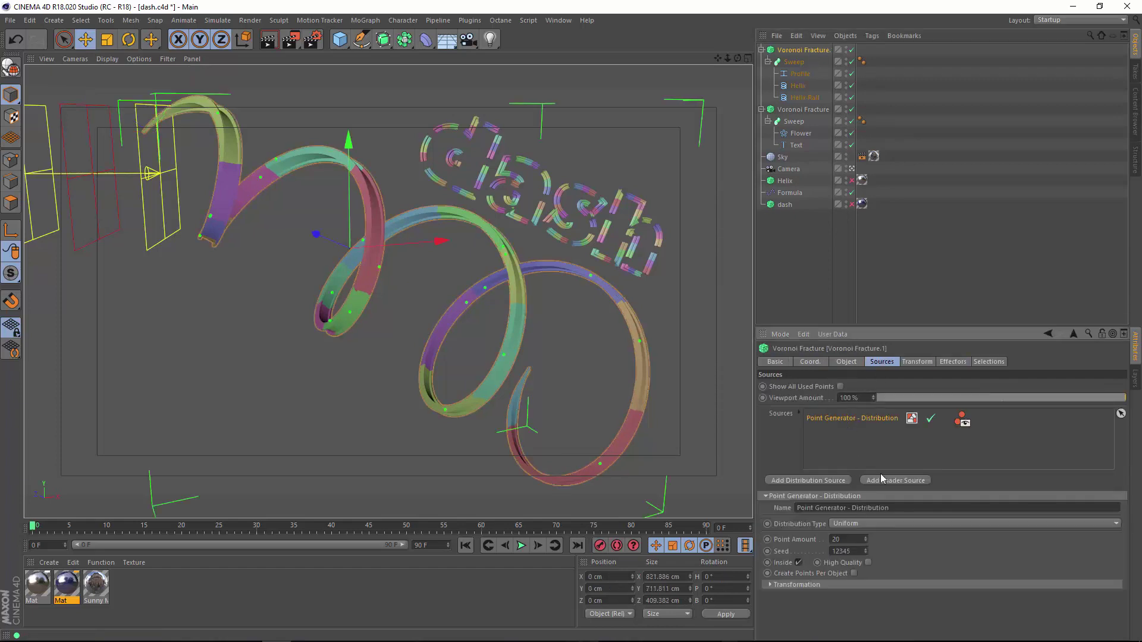
key("Delete")
Step: Add the Helix as Voronoi Fracture.1's source with Even distribution and 150 points
left_click_drag(797, 86, 830, 446)
left_click(828, 420)
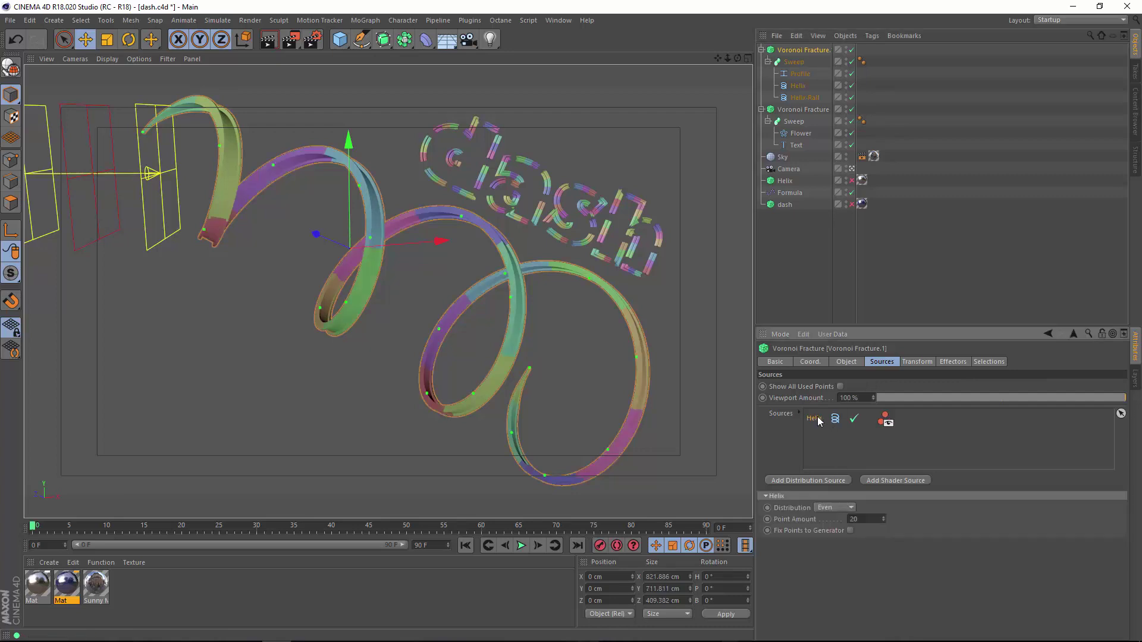
left_click(872, 520)
type("150")
key("Return")
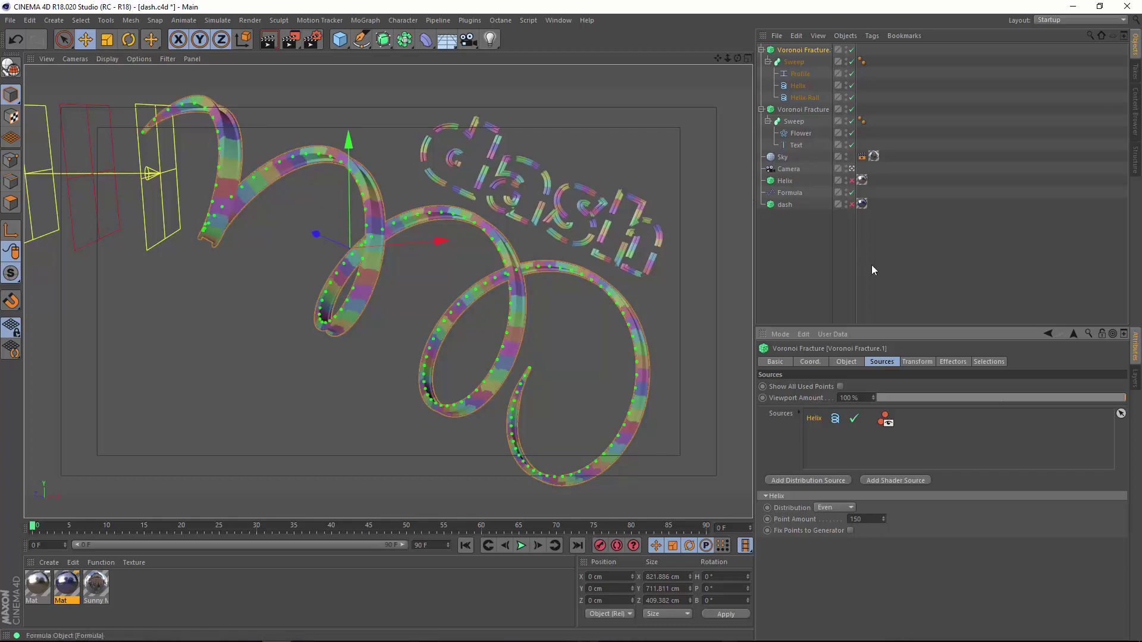
Step: Pick the Formula effector into Voronoi Fracture.1's Effectors list
left_click(957, 362)
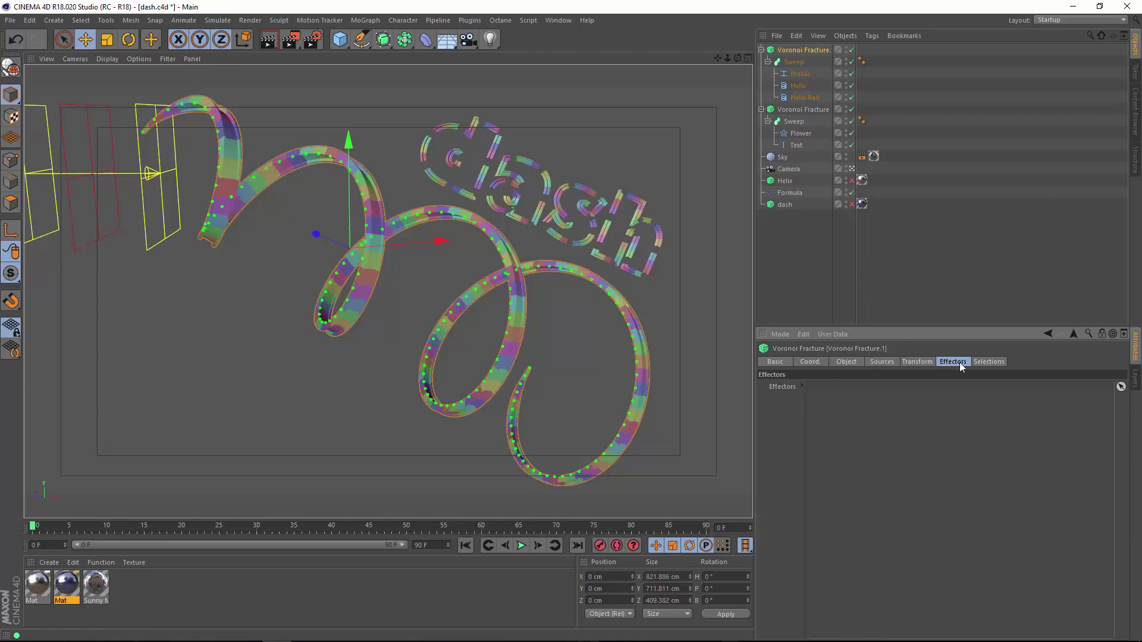
left_click(1121, 387)
left_click(789, 192)
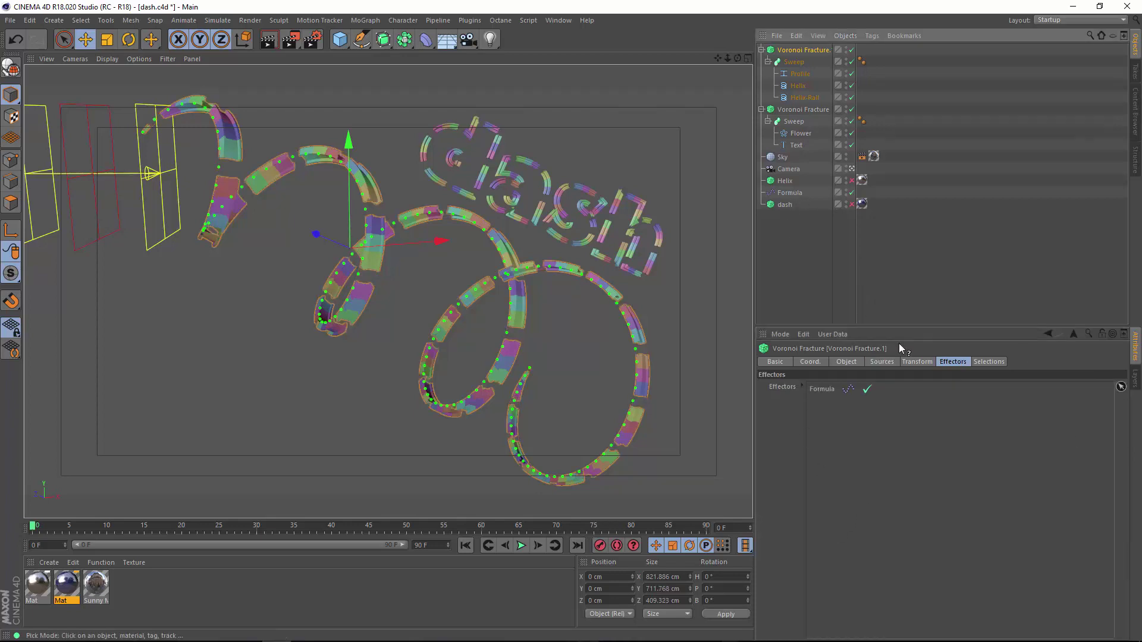